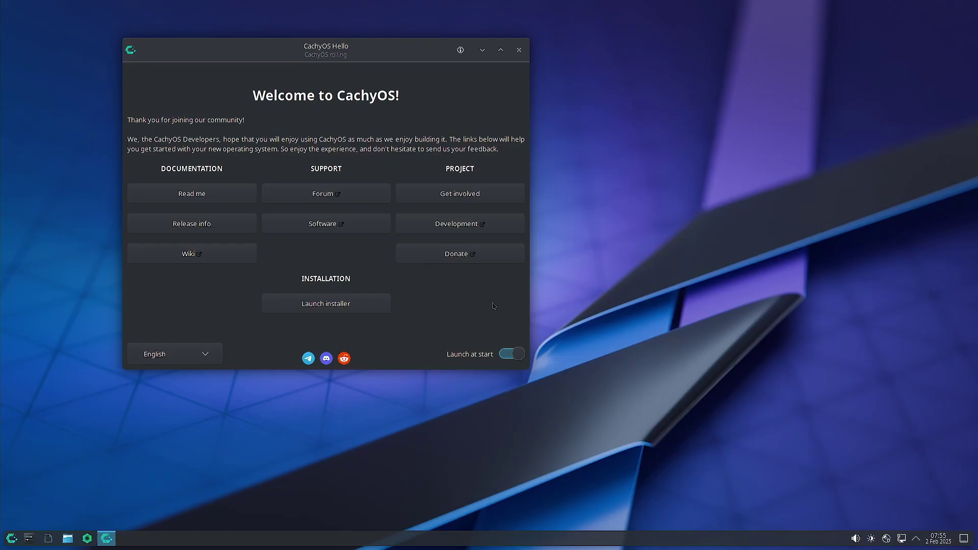
Step: Launch the installer from CachyOS Hello and minimize the welcome window until the Bootloader dialog appears
left_click(312, 308)
left_click(482, 49)
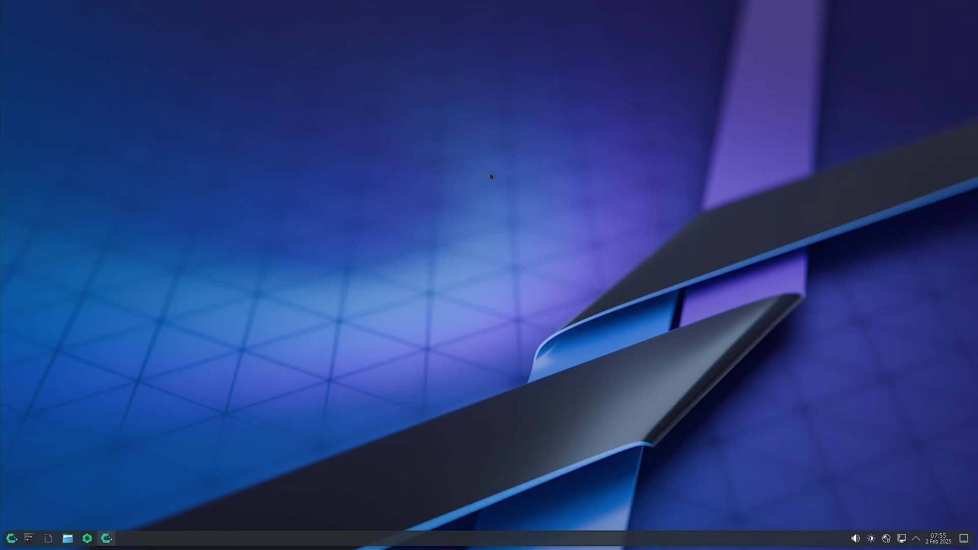
left_click(106, 539)
mouse_move(112, 545)
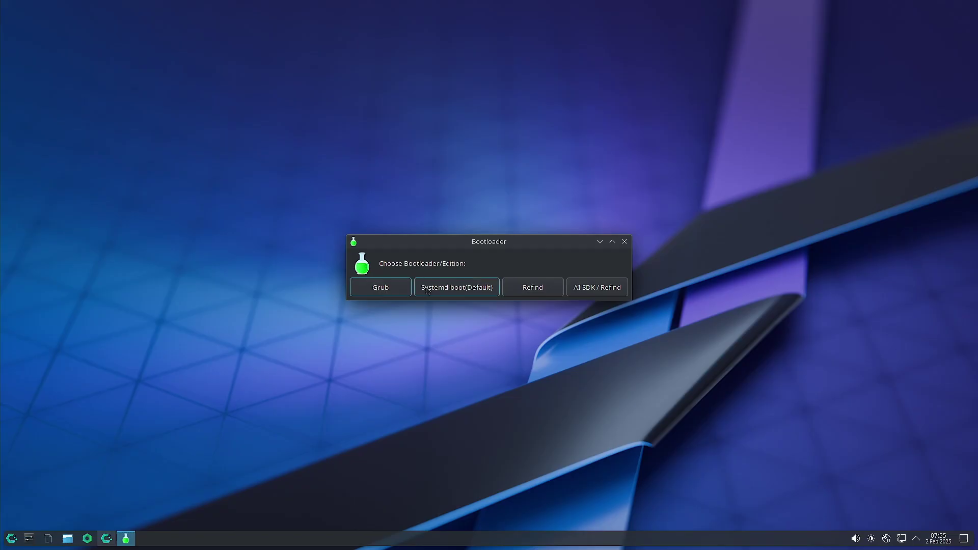
Step: Choose Systemd-boot (Default) as the bootloader and advance from Welcome to the Location step
left_click(452, 293)
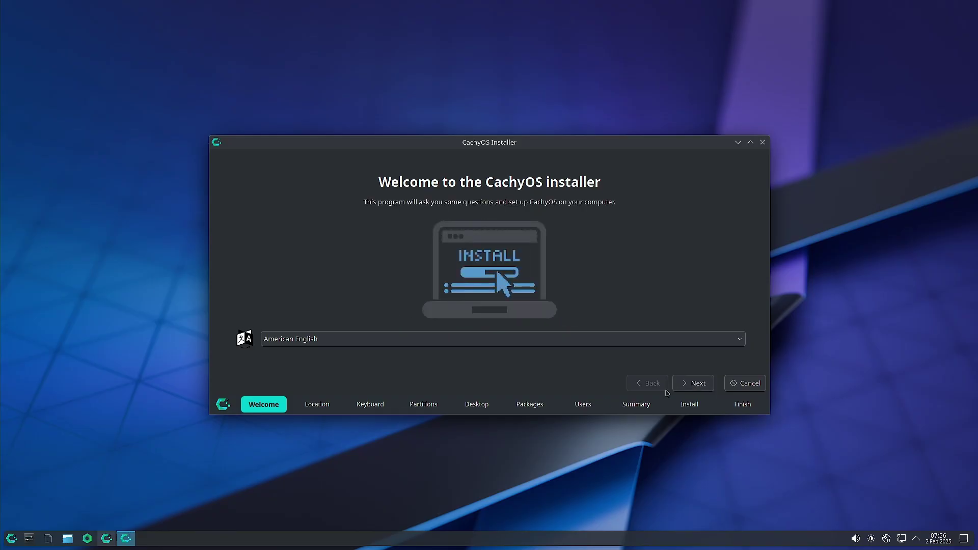
left_click(693, 383)
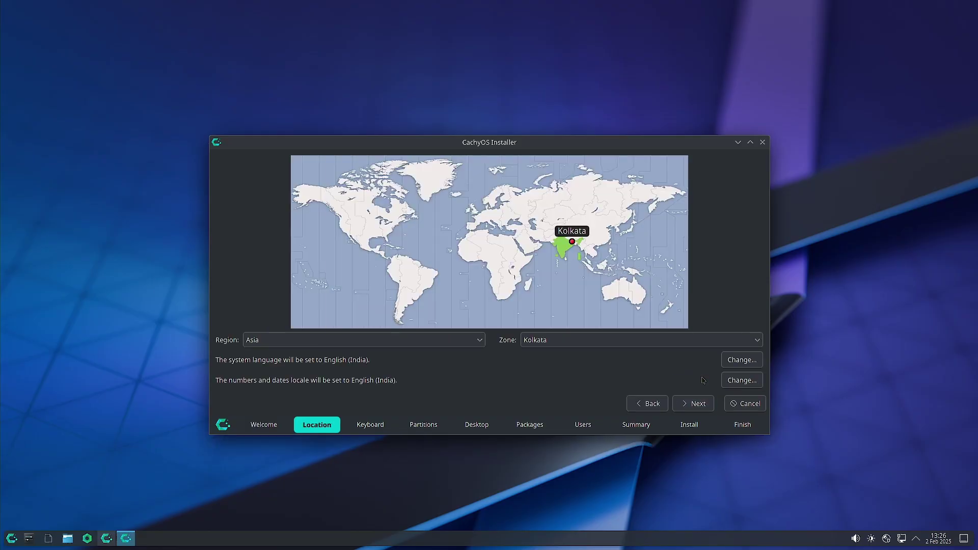
Step: Accept the Asia/Kolkata location and choose the Indian keyboard with the English (India, with rupee) variant
left_click(693, 404)
scroll(300, 339, "down", 5)
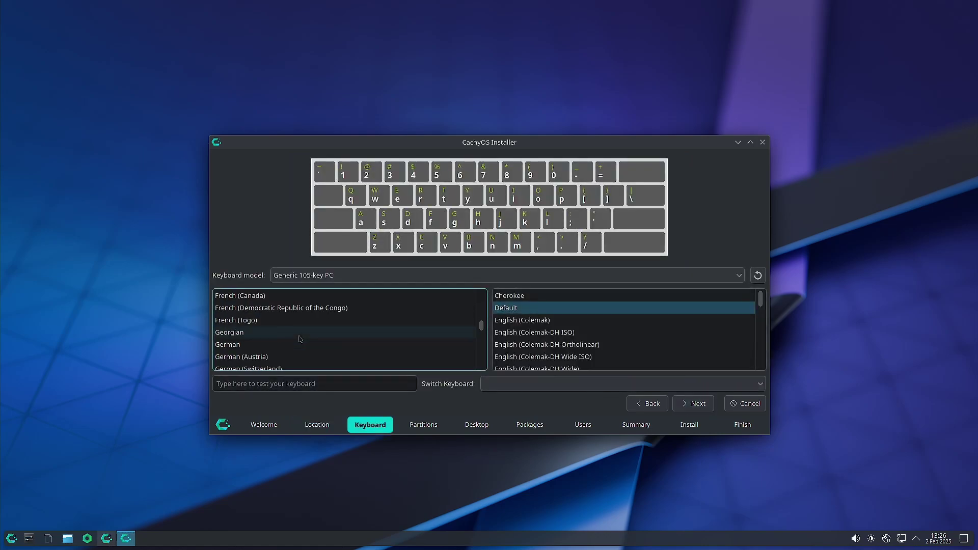
left_click(243, 358)
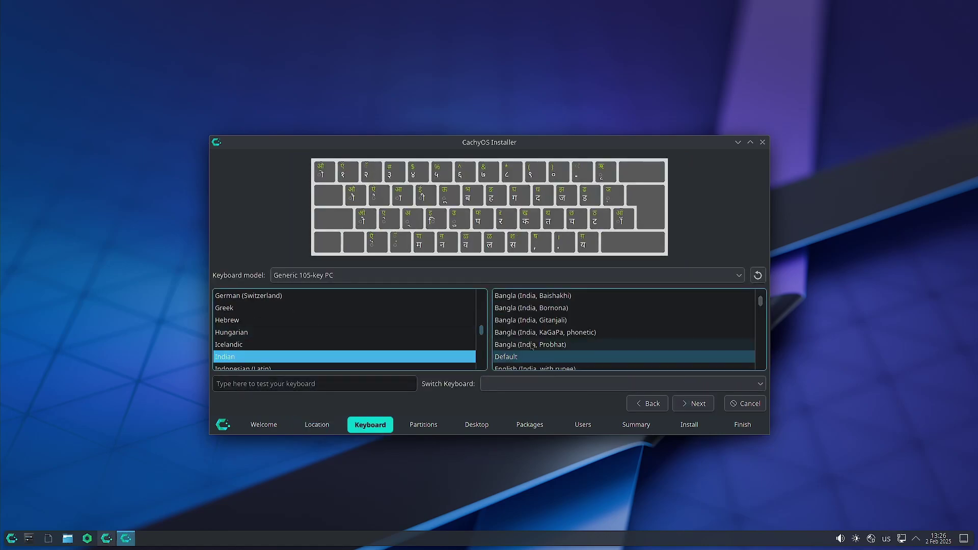
left_click(532, 367)
scroll(638, 350, "down", 1)
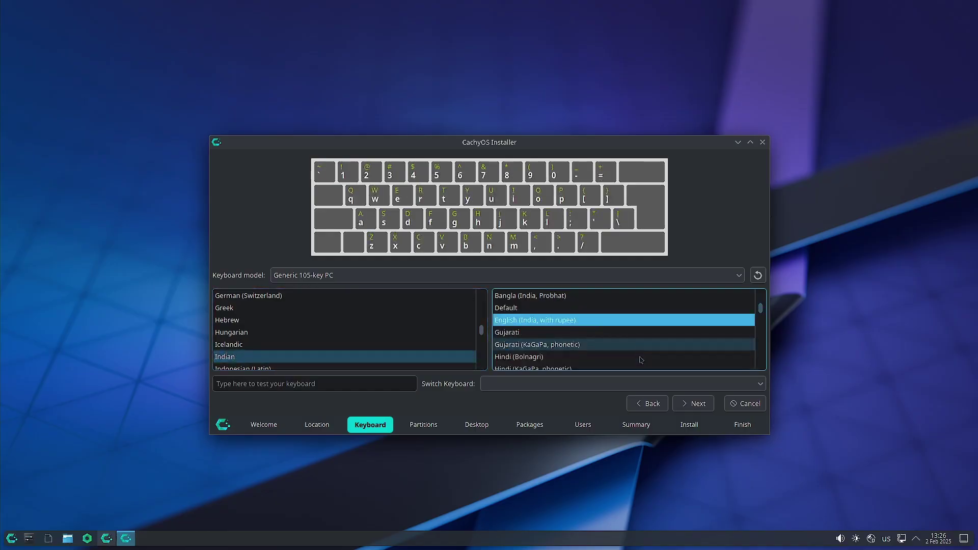
left_click(692, 404)
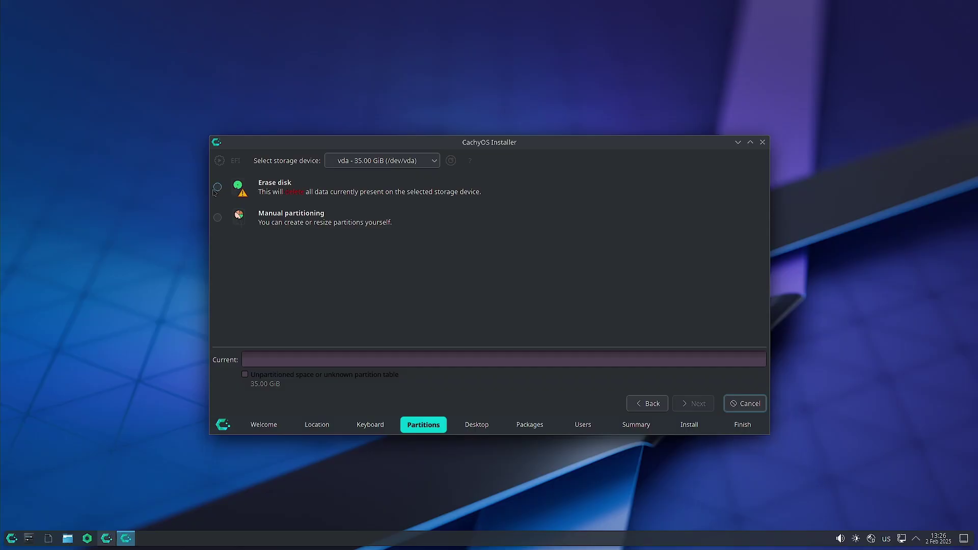
Step: Choose Erase disk for vda, keeping btrfs as the filesystem, and continue to the Desktop step
left_click(218, 187)
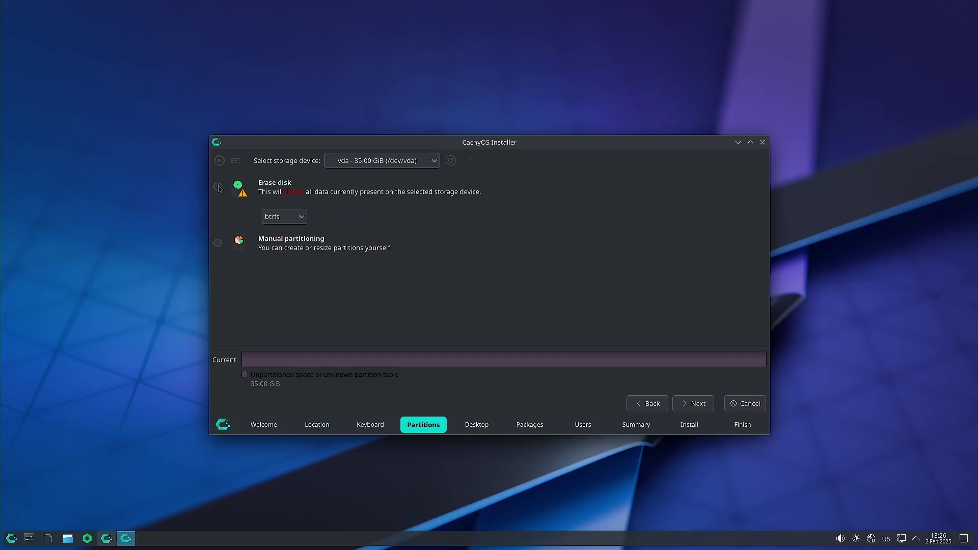
left_click(301, 219)
left_click(301, 218)
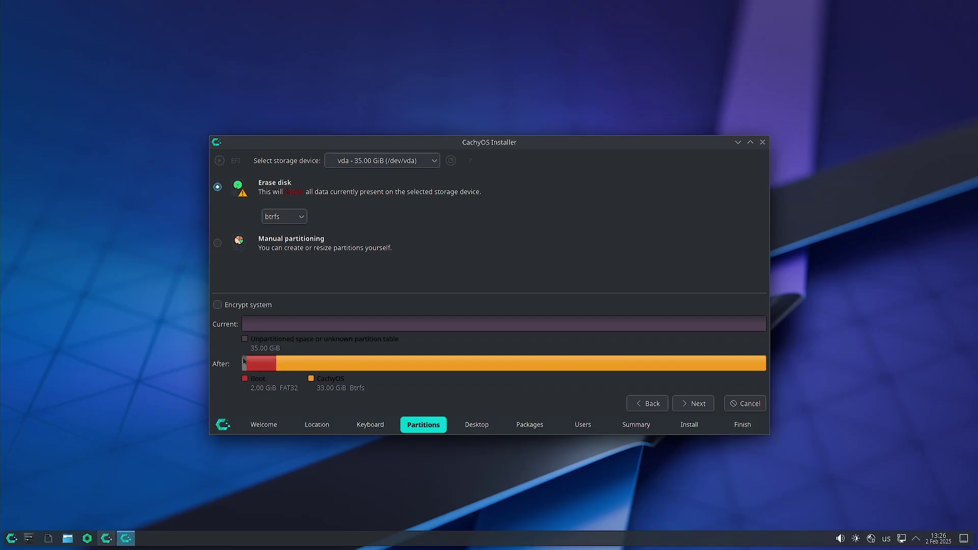
mouse_move(244, 361)
mouse_move(350, 366)
left_click(687, 406)
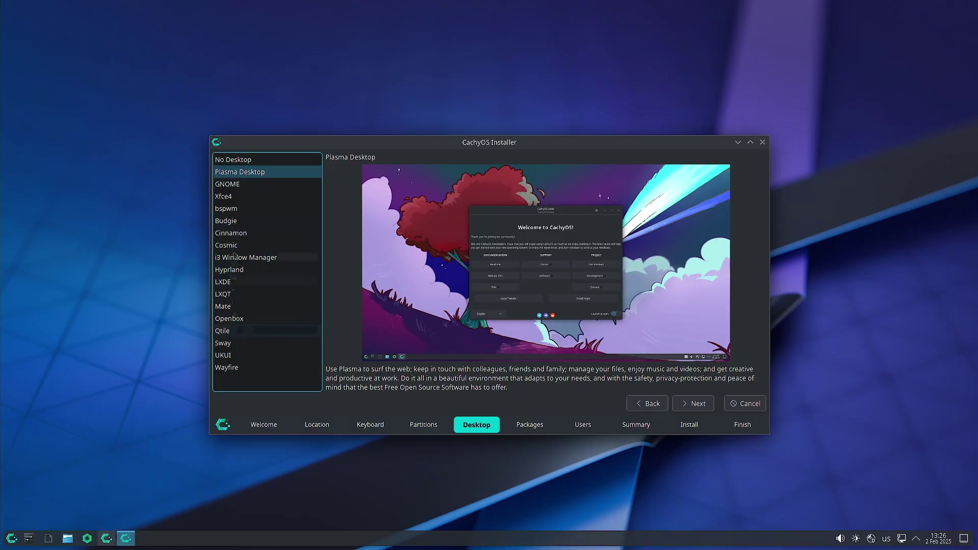
Step: Select Cosmic as the desktop environment and continue to Additional packages
left_click(230, 245)
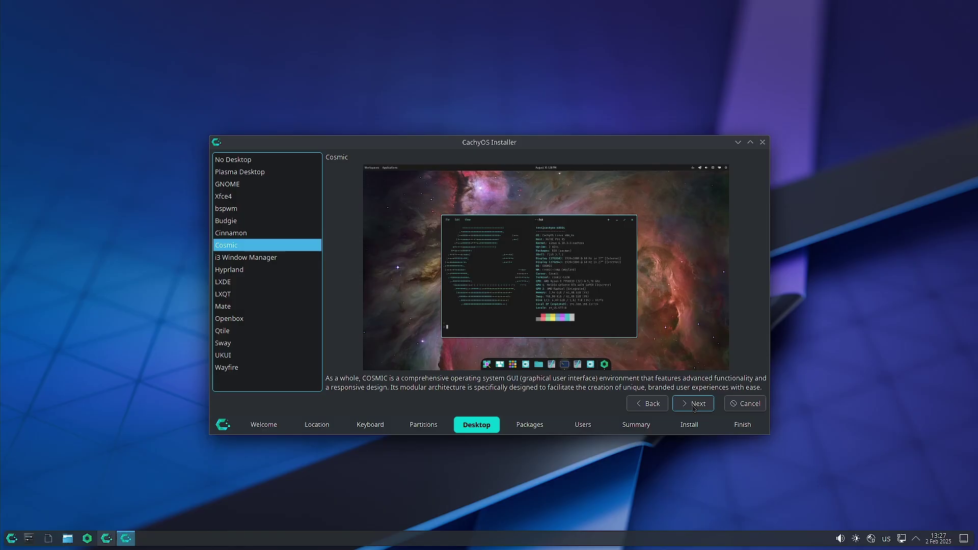
left_click(693, 404)
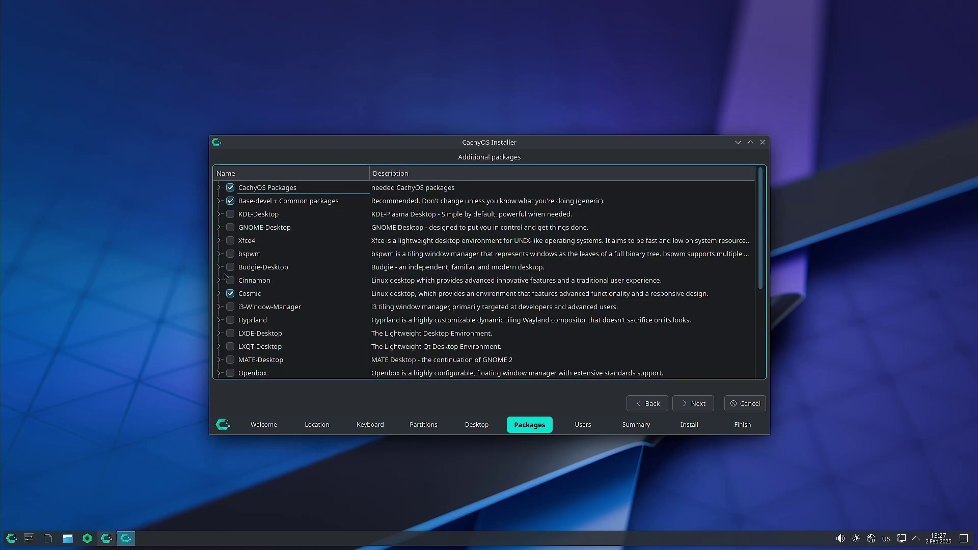
Step: Tick Support for HP Printer/Scanner, expand Accessibility Tools, and continue to the Users step
scroll(242, 307, "down", 2)
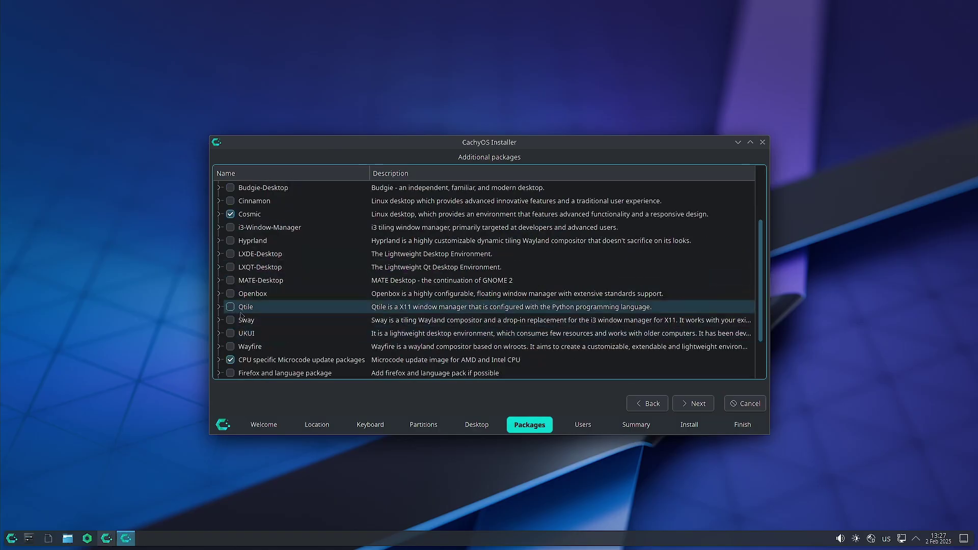
scroll(267, 355, "down", 1)
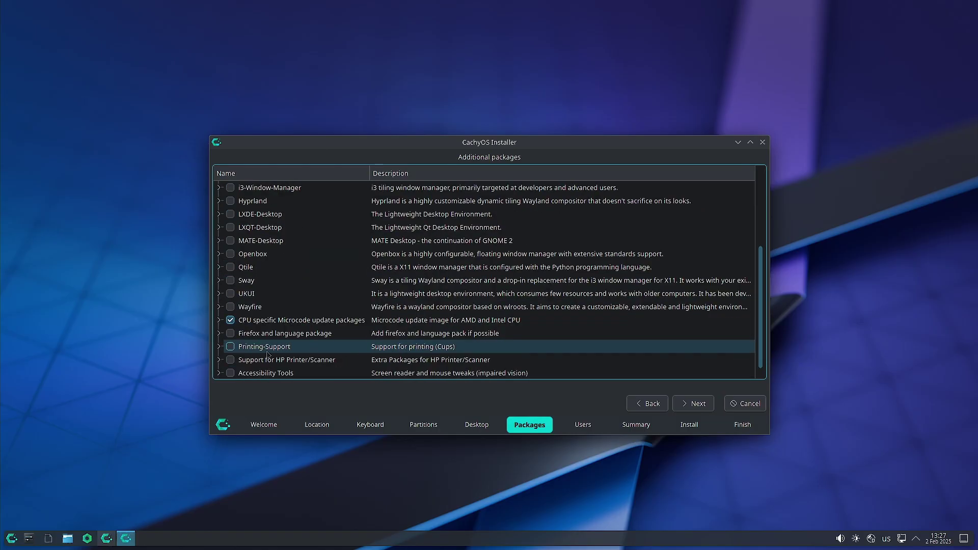
scroll(244, 344, "up", 3)
scroll(244, 341, "down", 4)
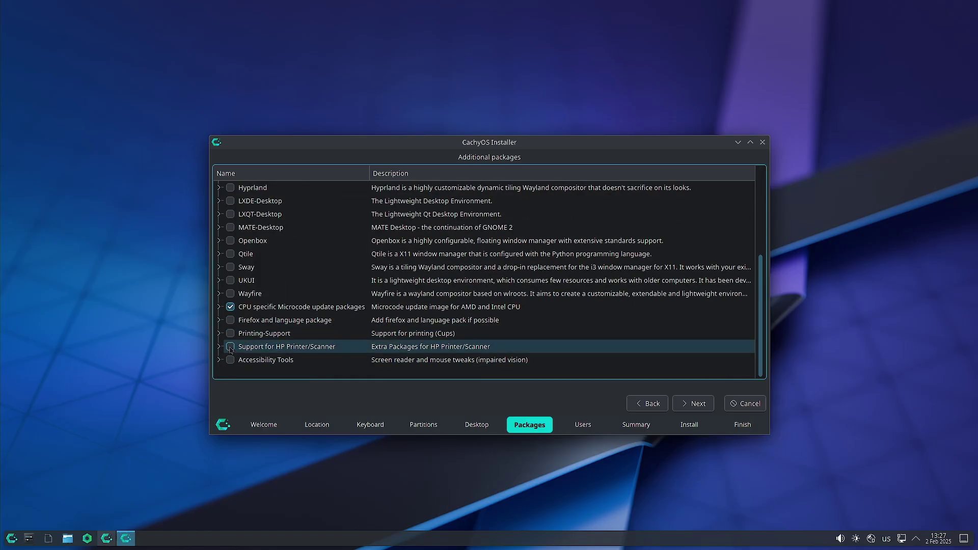
left_click(231, 347)
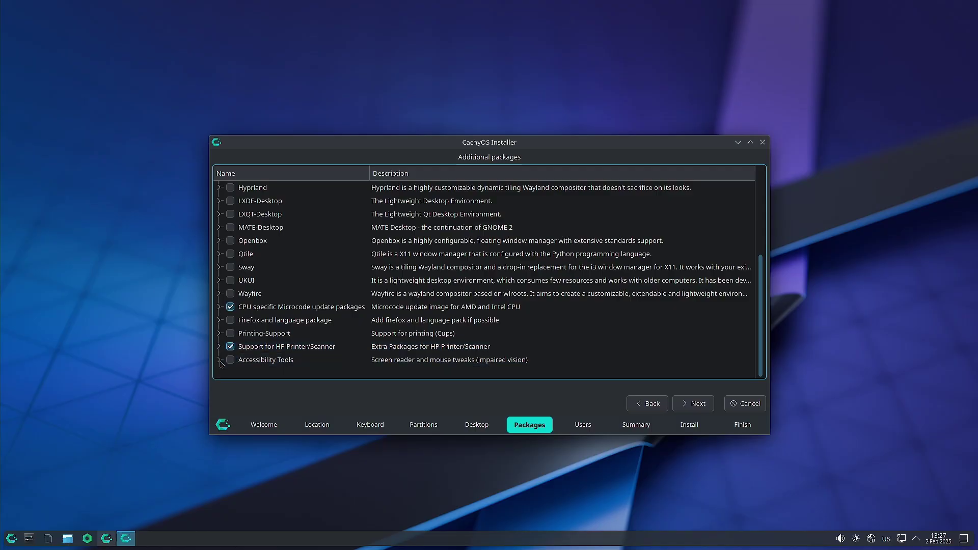
left_click(219, 359)
scroll(243, 348, "down", 1)
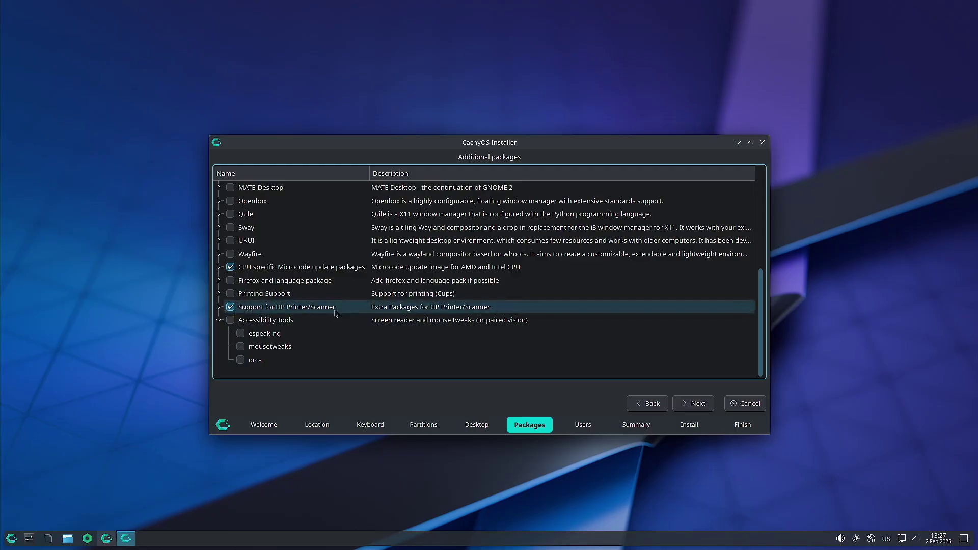
scroll(335, 314, "up", 4)
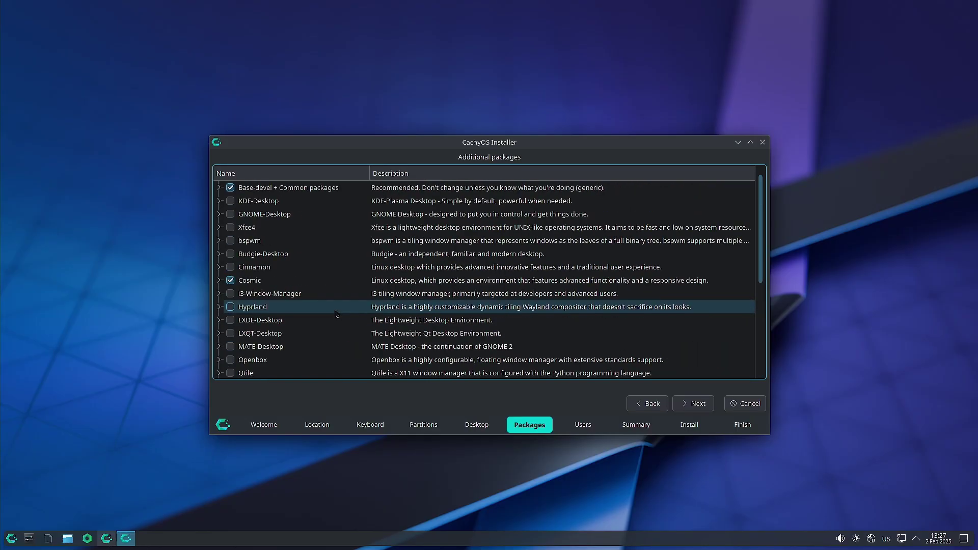
scroll(336, 315, "up", 1)
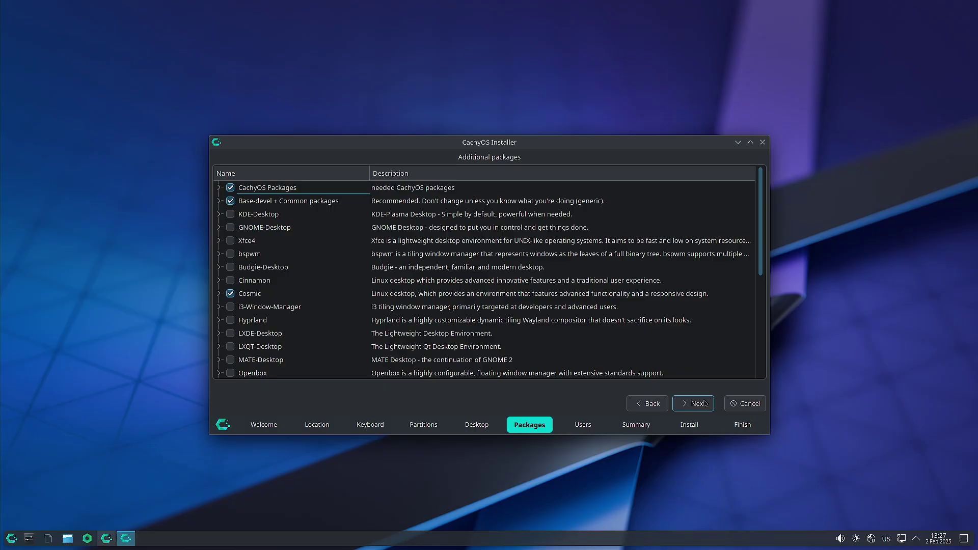
left_click(705, 404)
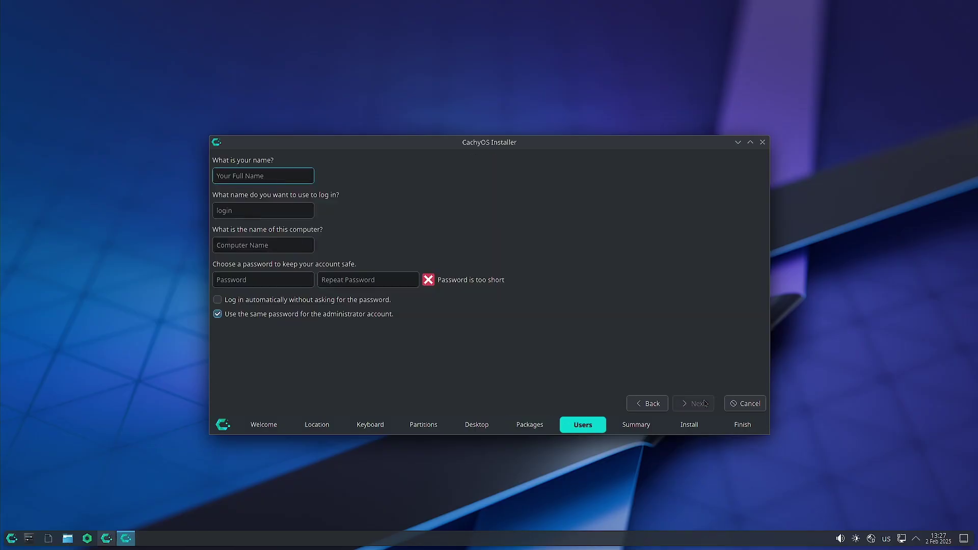
Step: Enter the user's name, keep computer name cachyos-x8664, and type the account password twice
type("sam")
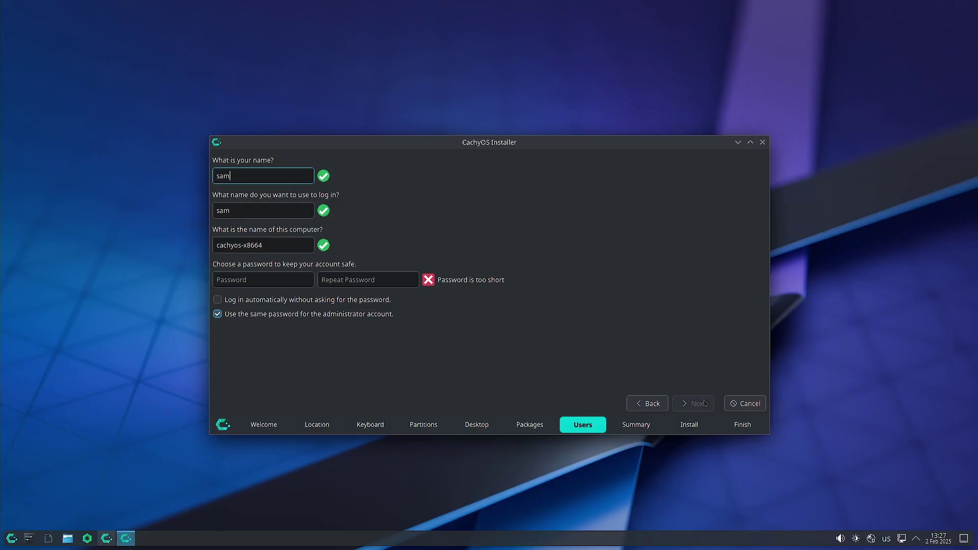
left_click(257, 280)
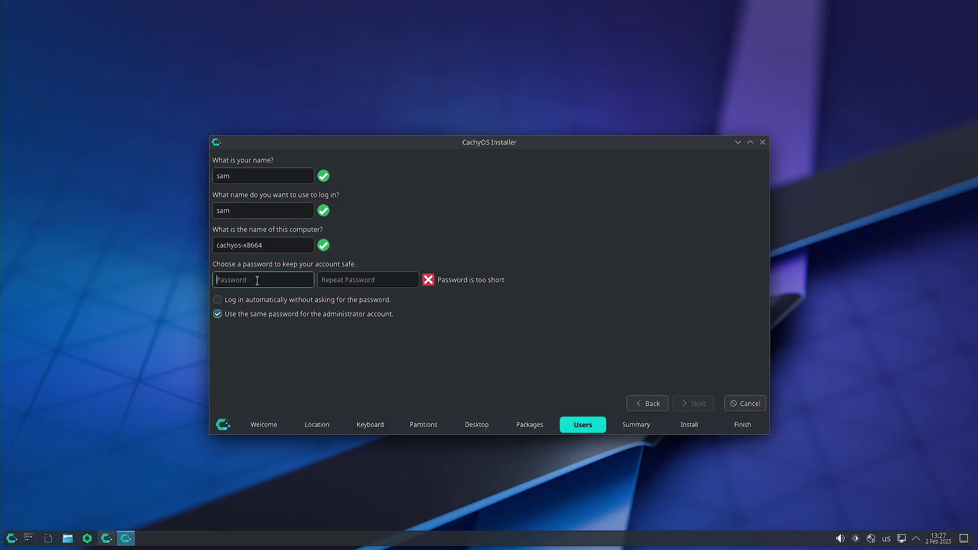
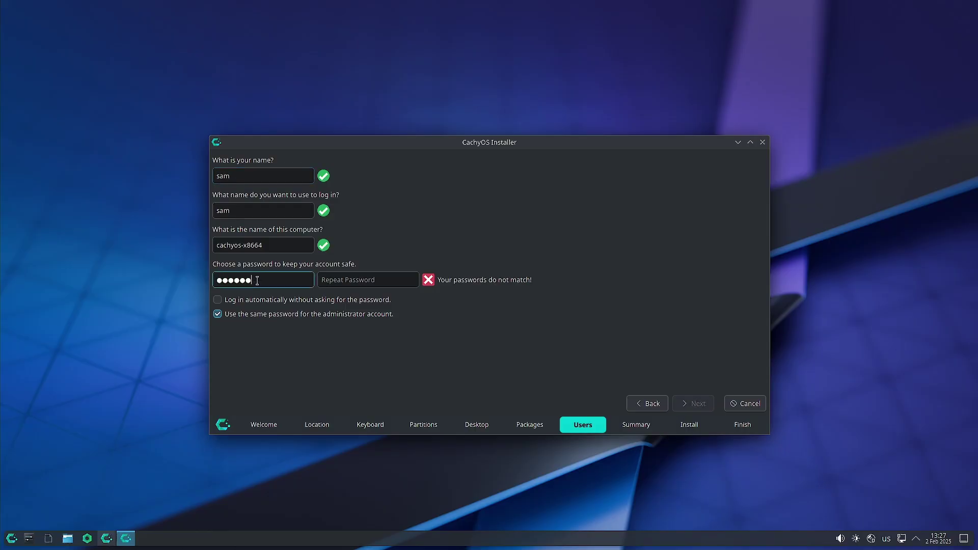
left_click(362, 279)
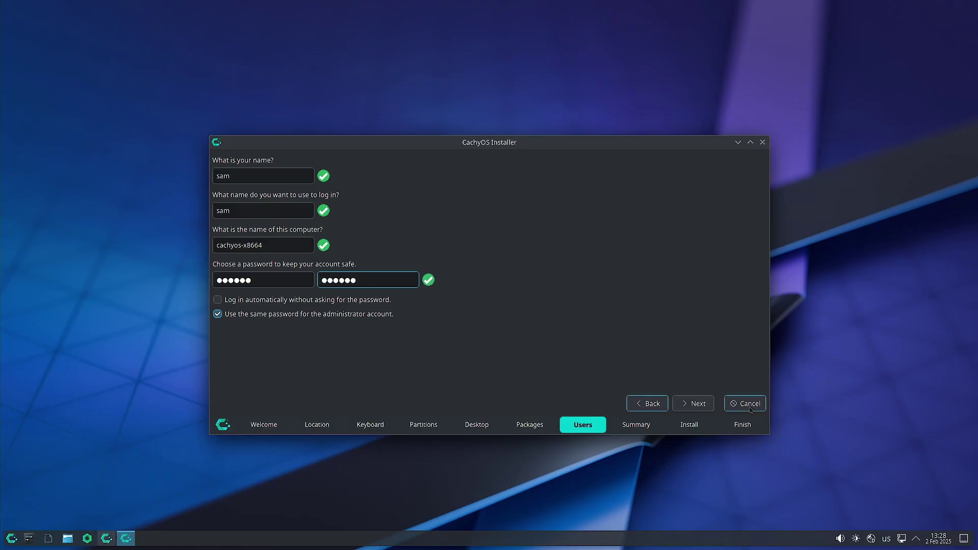
Step: Go to the Summary page and click Install, bringing up the installation confirmation
left_click(685, 405)
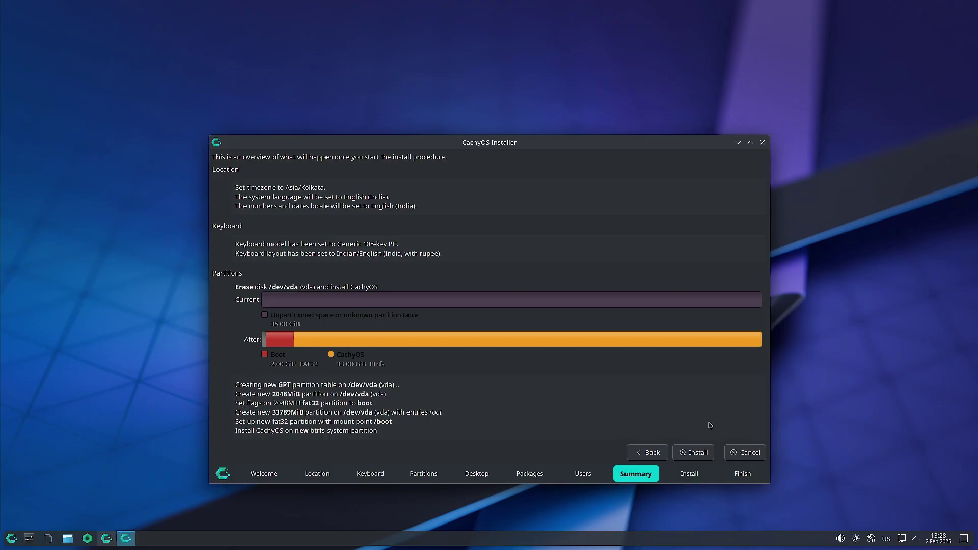
left_click(705, 452)
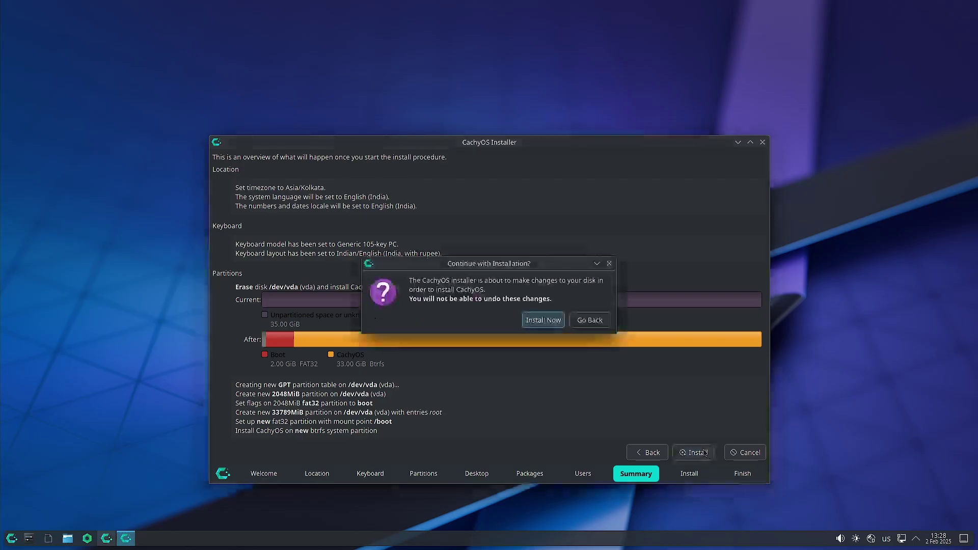
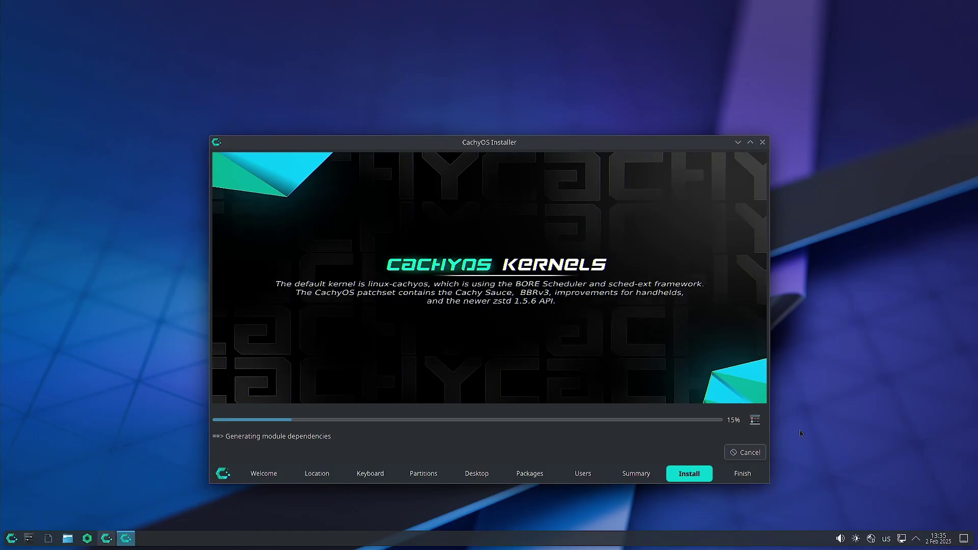
left_click(755, 421)
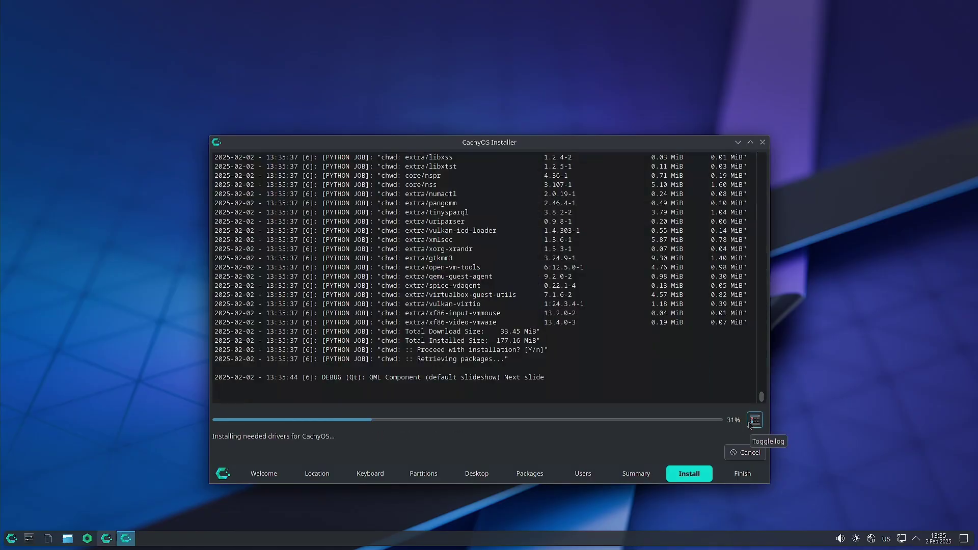
left_click(751, 423)
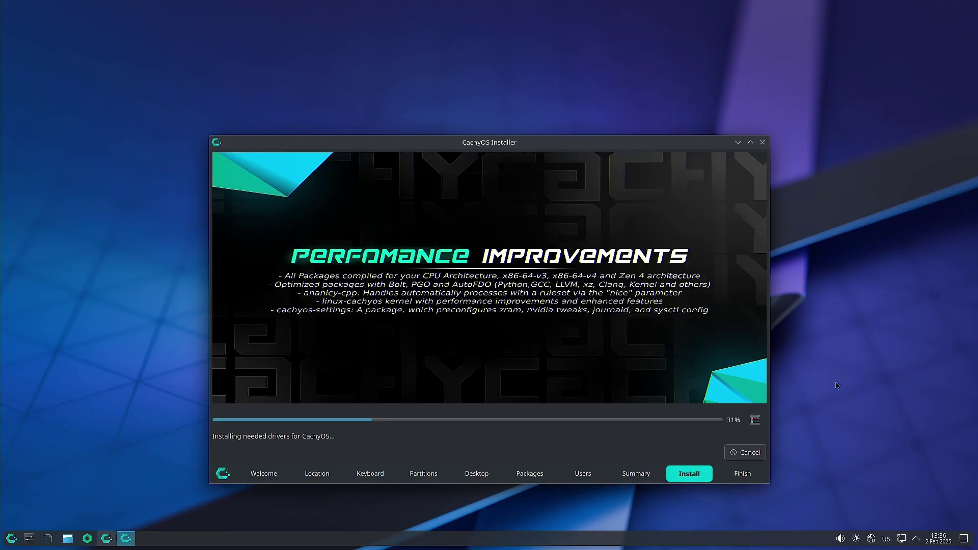
left_click(755, 421)
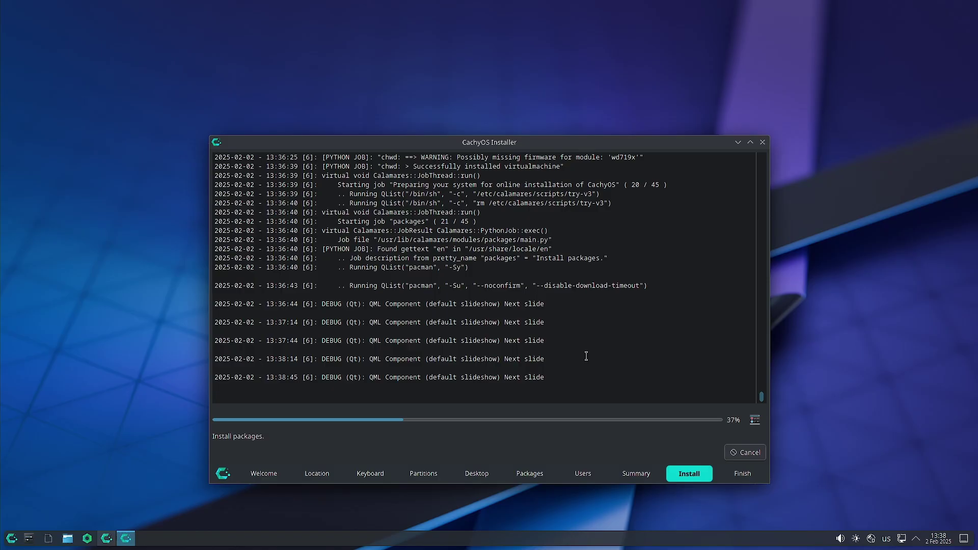
Step: Hide the installation log to bring back the slideshow while the 166 packages install
left_click(754, 419)
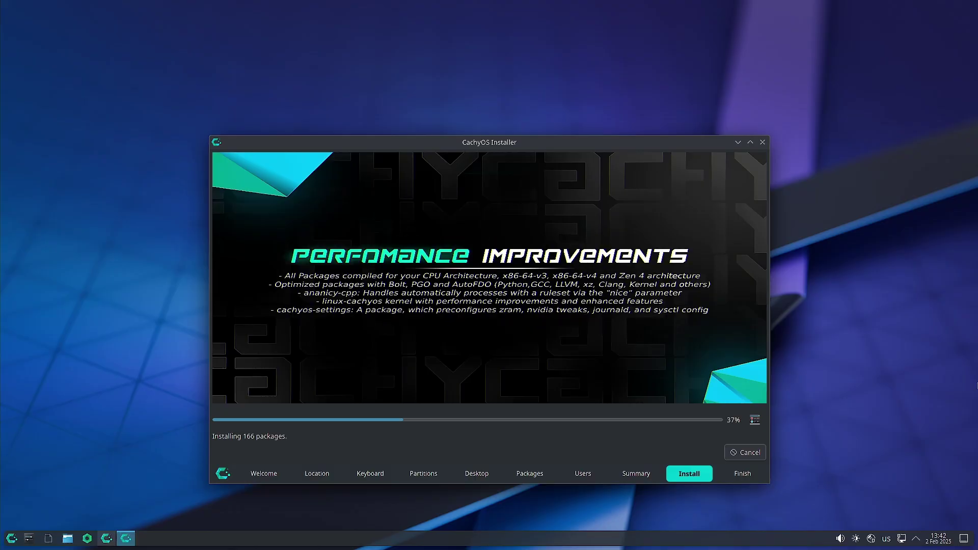
left_click(754, 420)
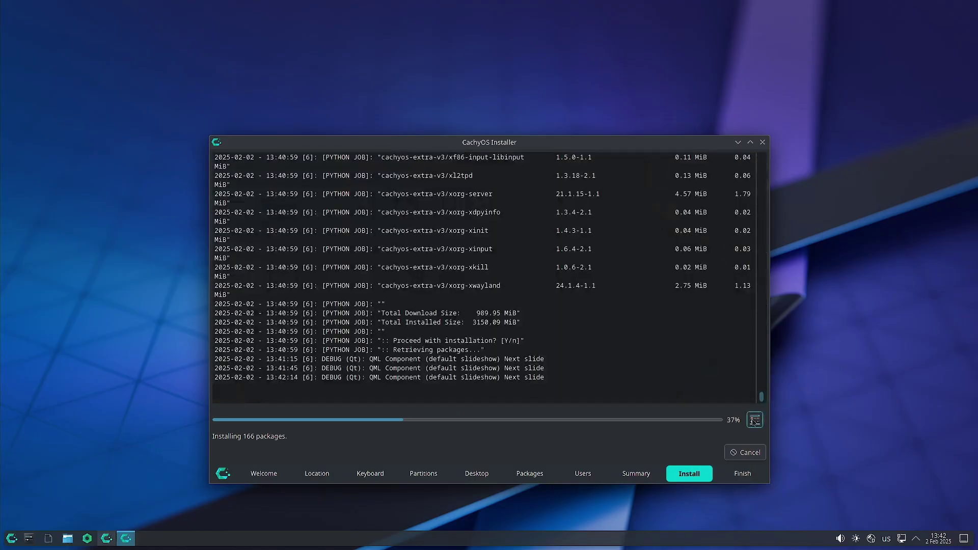
scroll(606, 346, "up", 5)
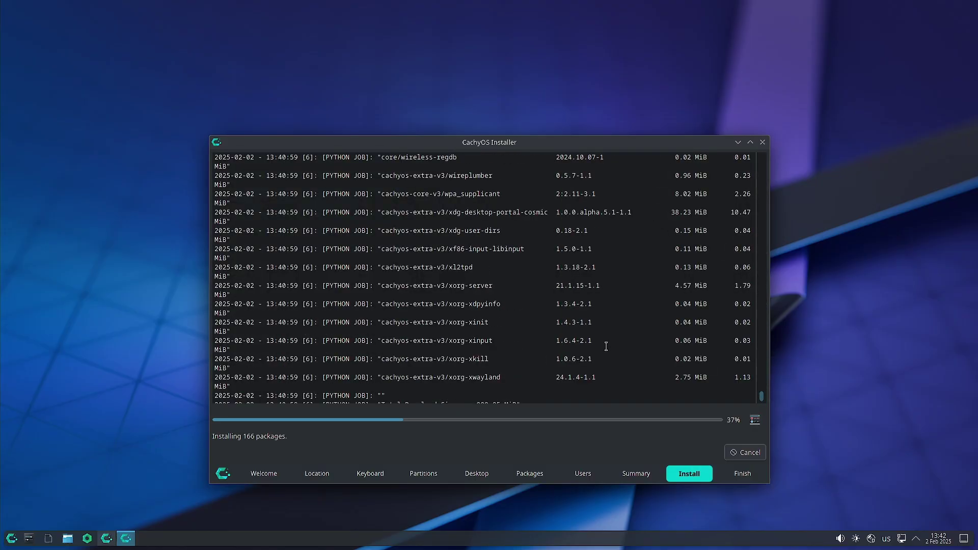
scroll(607, 352, "down", 5)
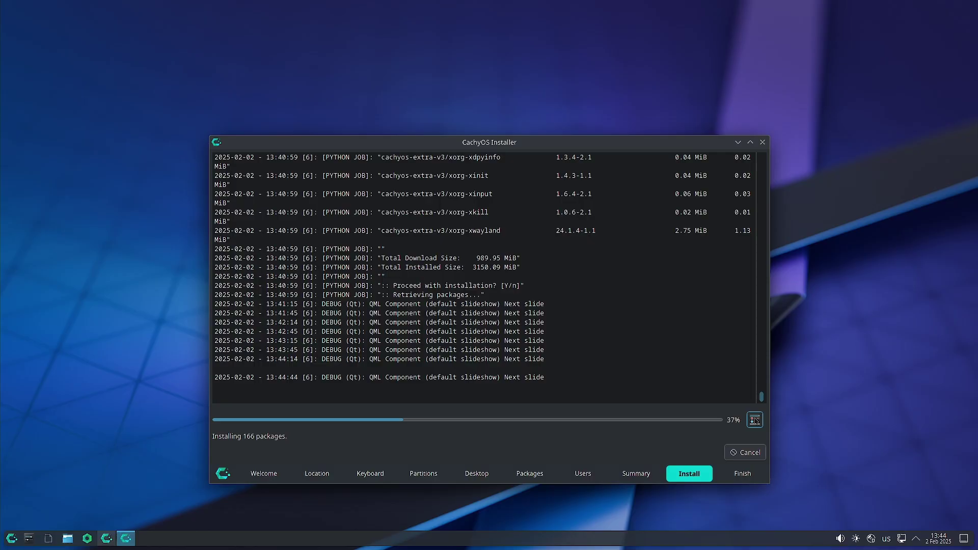
left_click(754, 420)
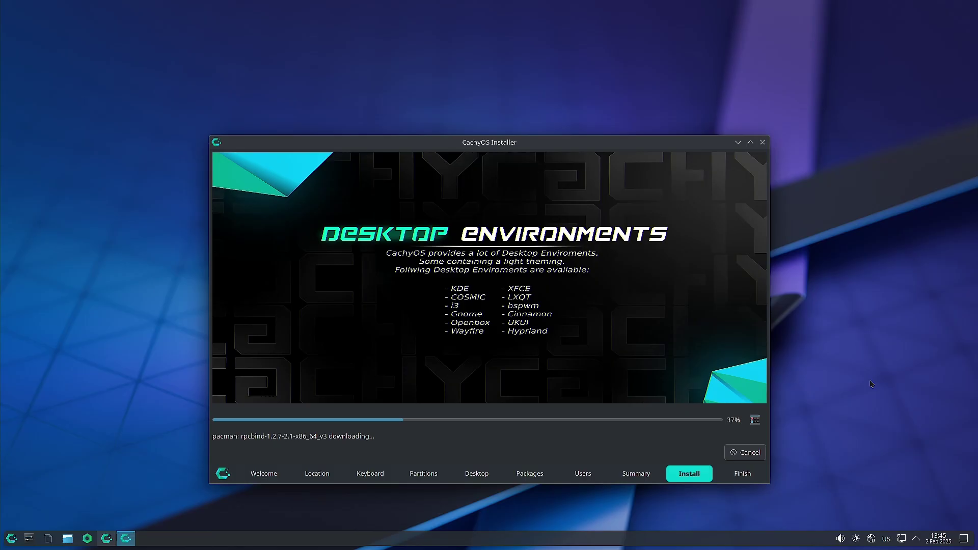